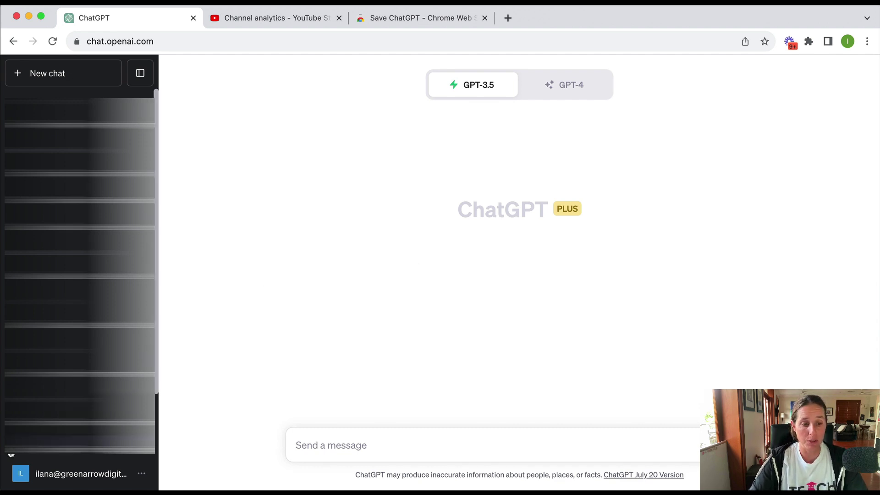
- Confirm Code interpreter is on in Beta features, then switch the chat to GPT-4 Code Interpreter
click(44, 477)
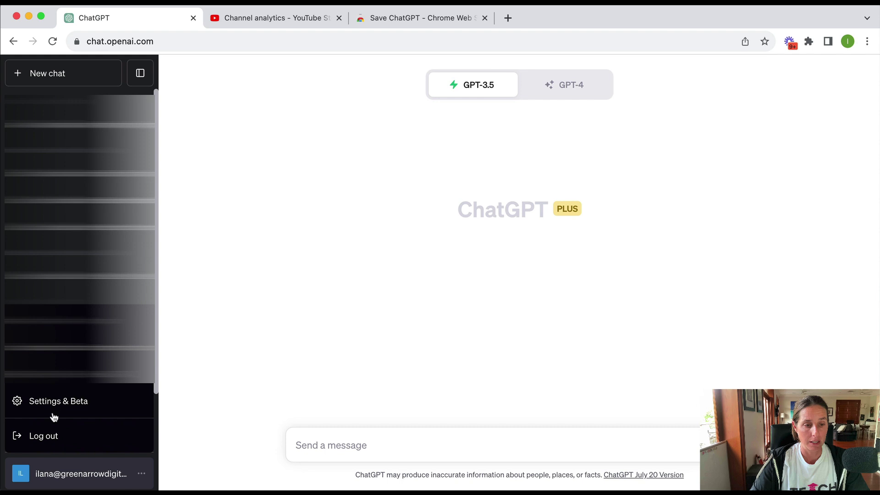
click(55, 400)
click(291, 232)
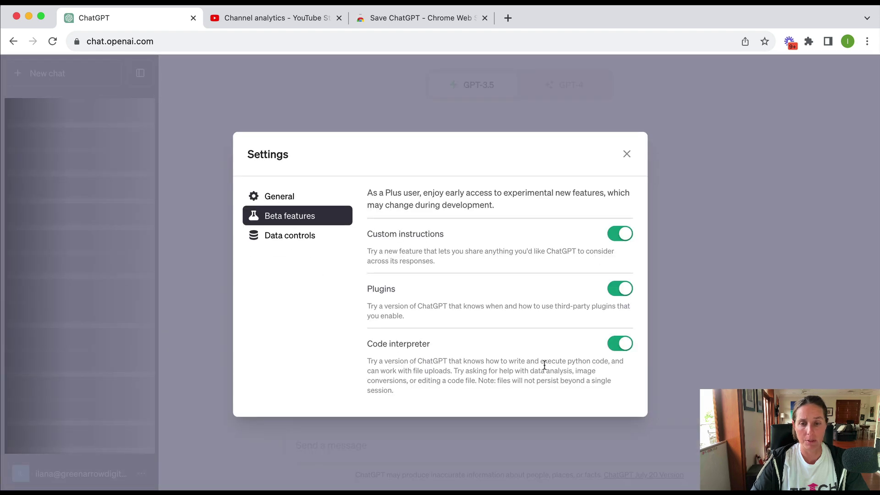
click(671, 340)
click(568, 94)
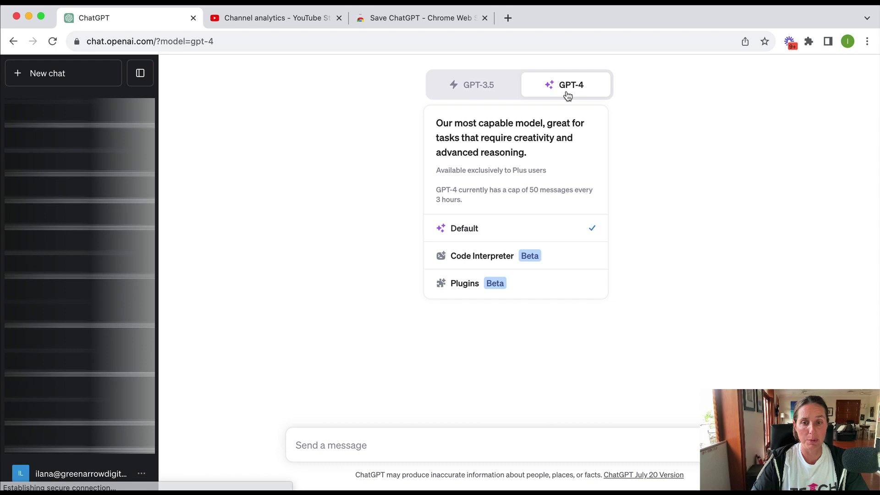
click(480, 259)
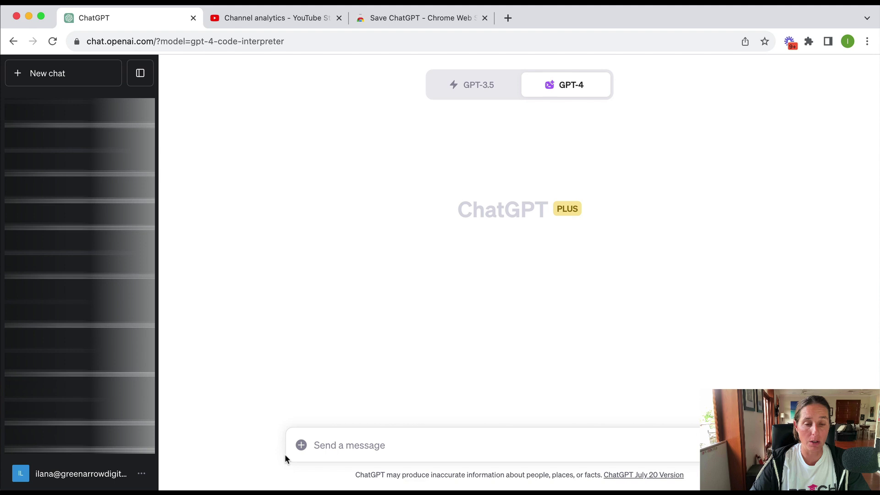
- Attach Table data.csv and ask ChatGPT 'could you explain this dataset'
click(301, 446)
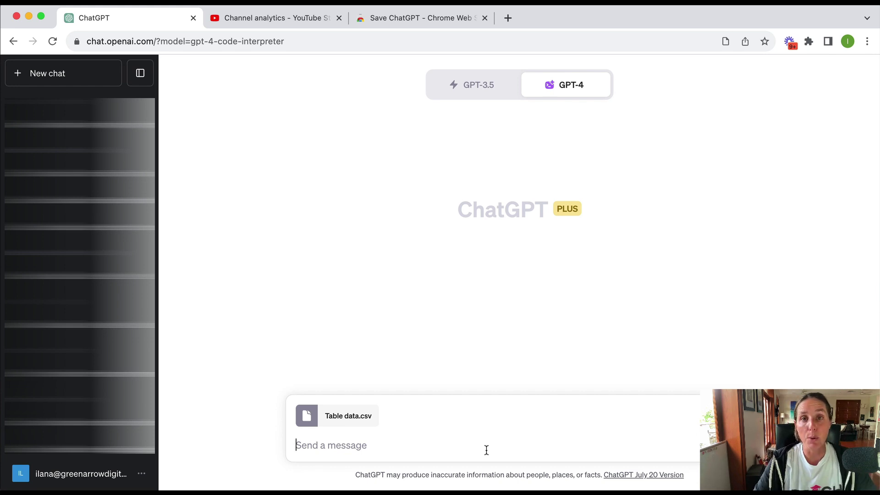
text(cou)
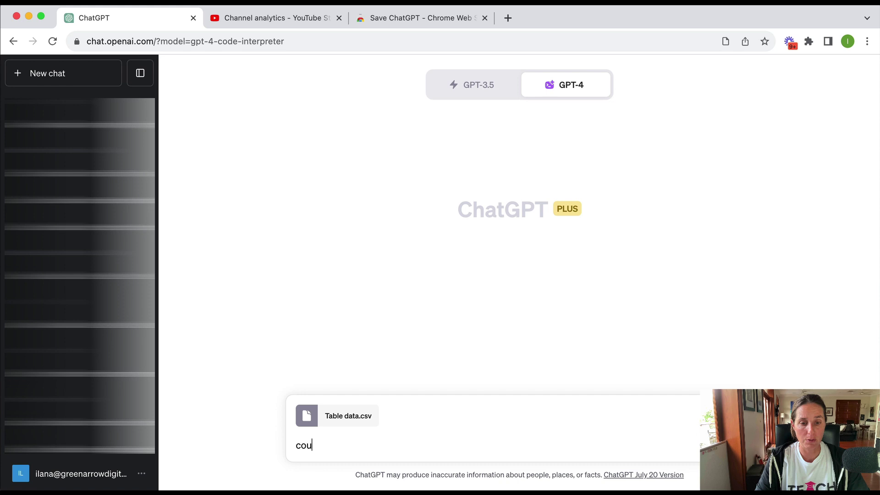
text(ld you exp)
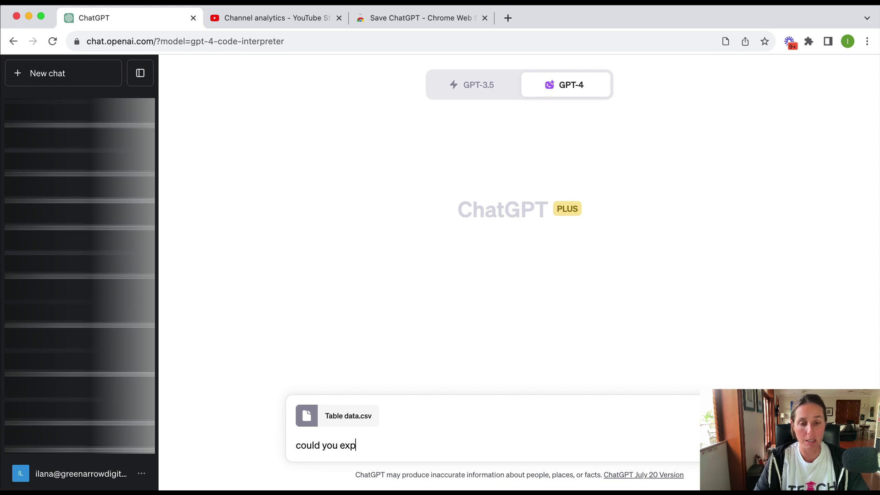
text(lain this dataset)
key(Return)
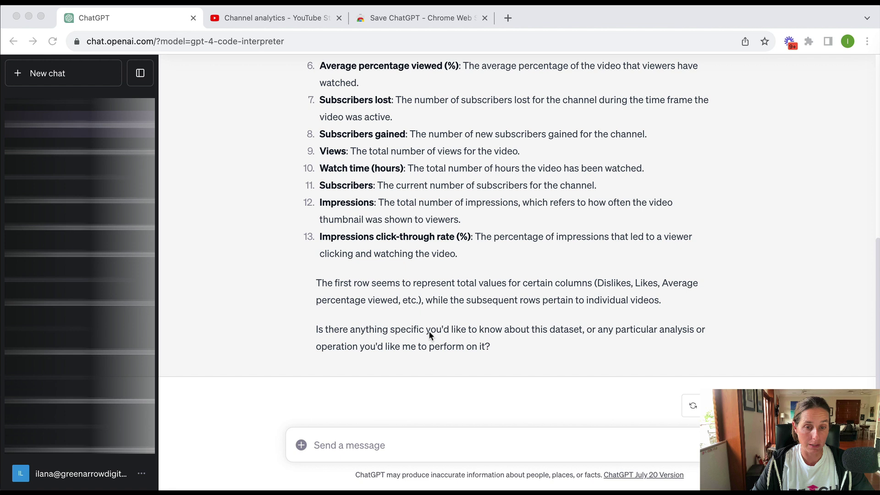
- Paste and send the prepared request for a data analysis of the dataset
click(434, 445)
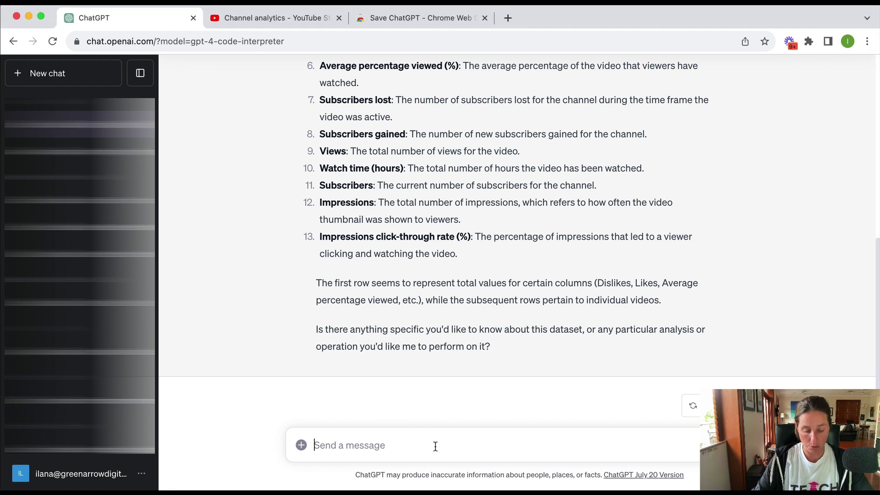
text(With your knowledge from this dataset, can you perform data analysis)
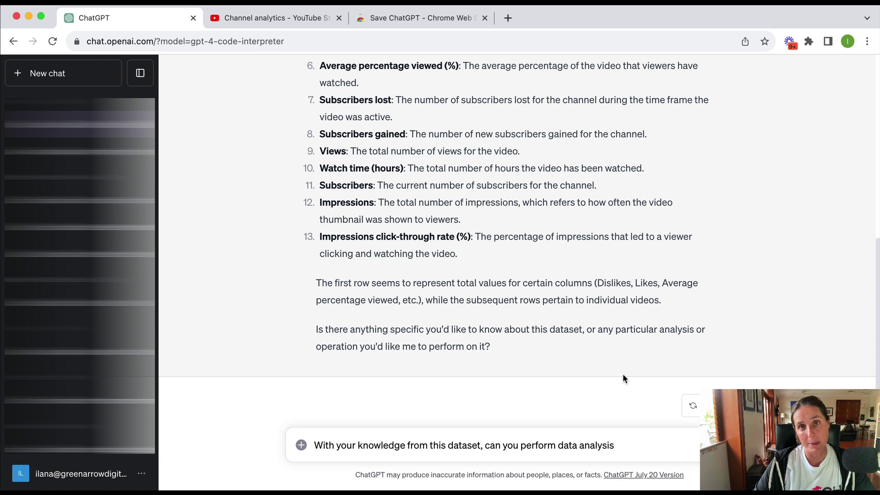
key(Return)
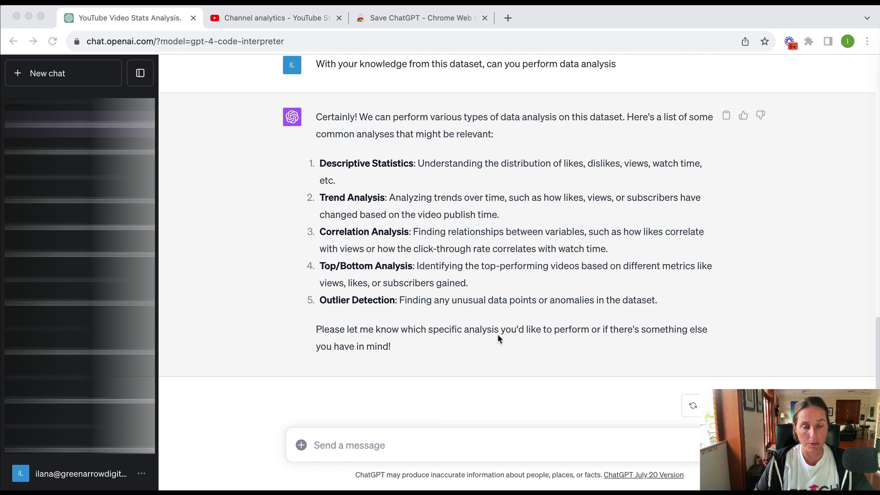
- Ask for a 'trend analysis', then narrow it to 'subscribers gained'
click(418, 444)
text(tren)
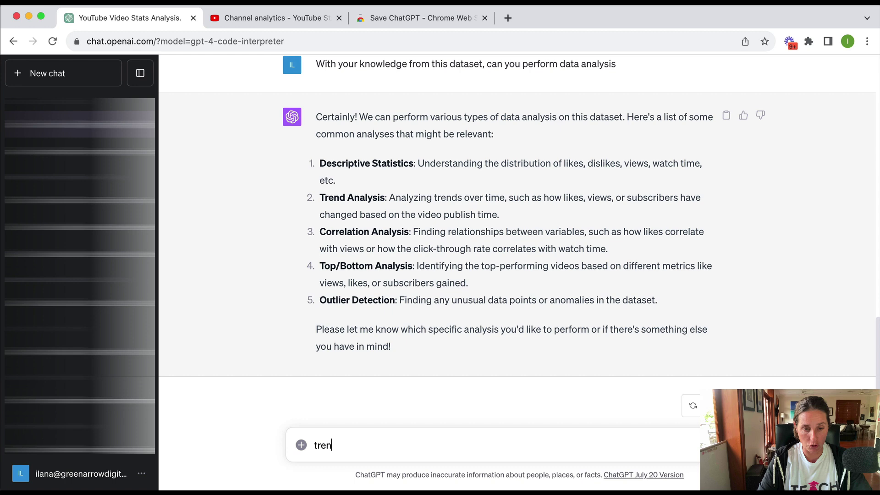
text(d analysis)
key(Return)
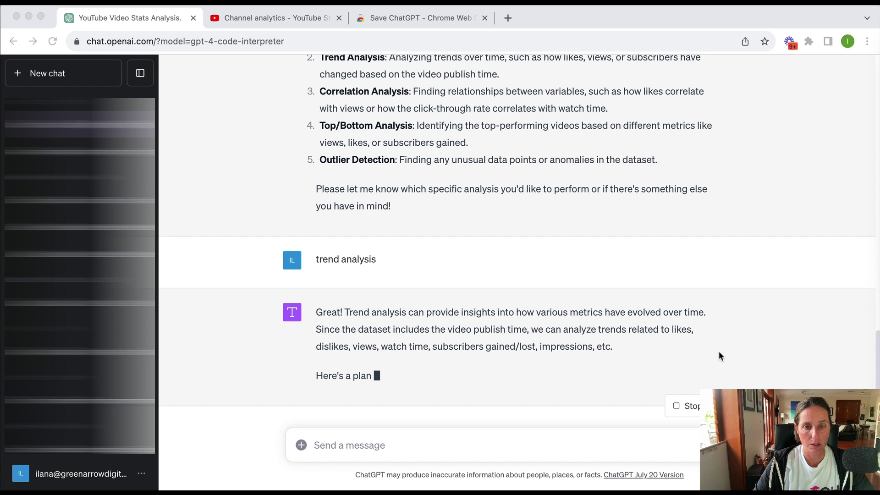
click(718, 342)
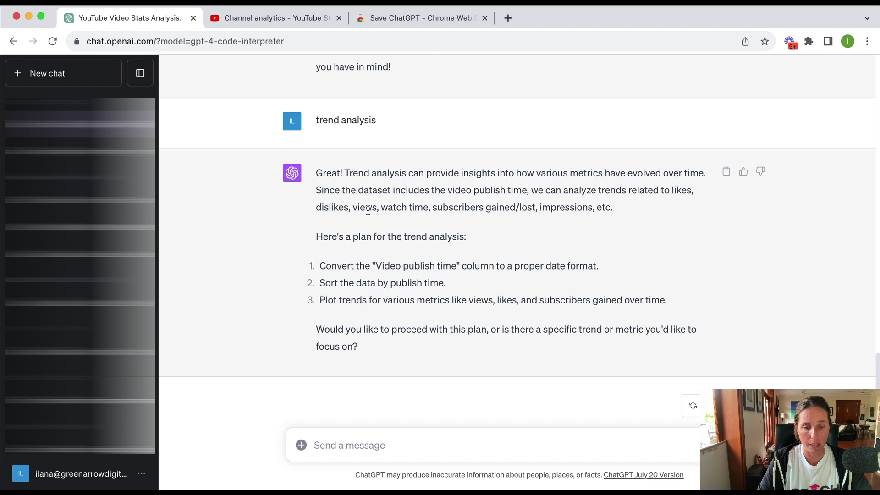
text(subscribers)
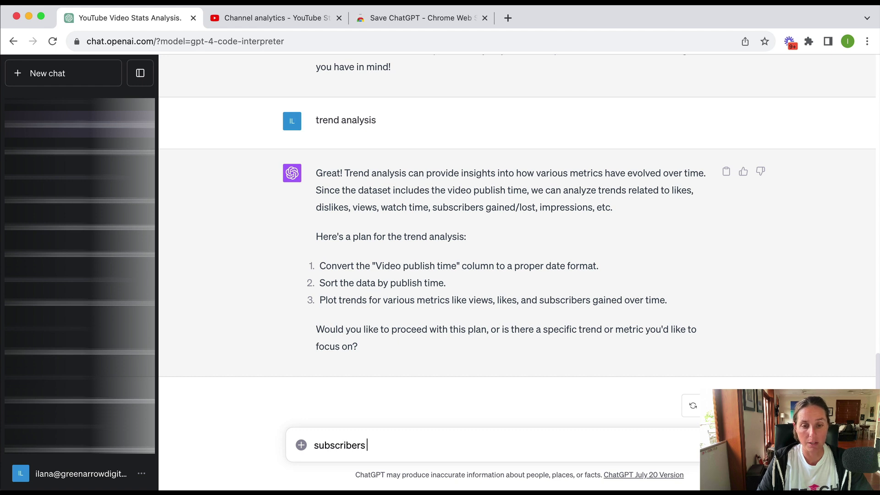
text( gained)
key(Return)
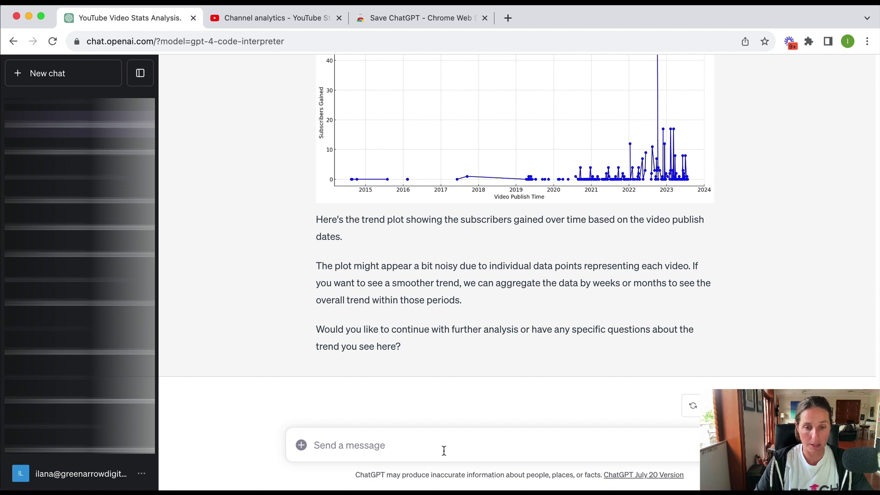
- Send the pasted question about which metrics help grow a YouTube channel
text(What are the metrics that contribute to growing a YouTube channel)
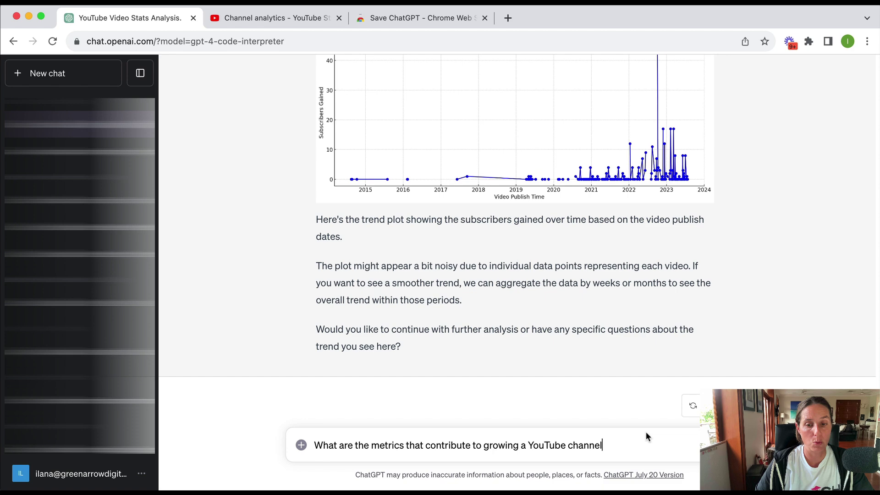
key(Return)
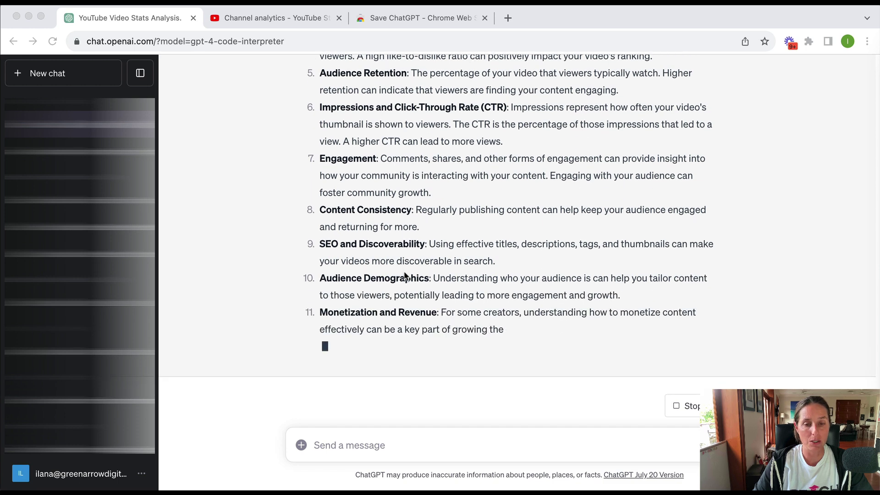
click(374, 443)
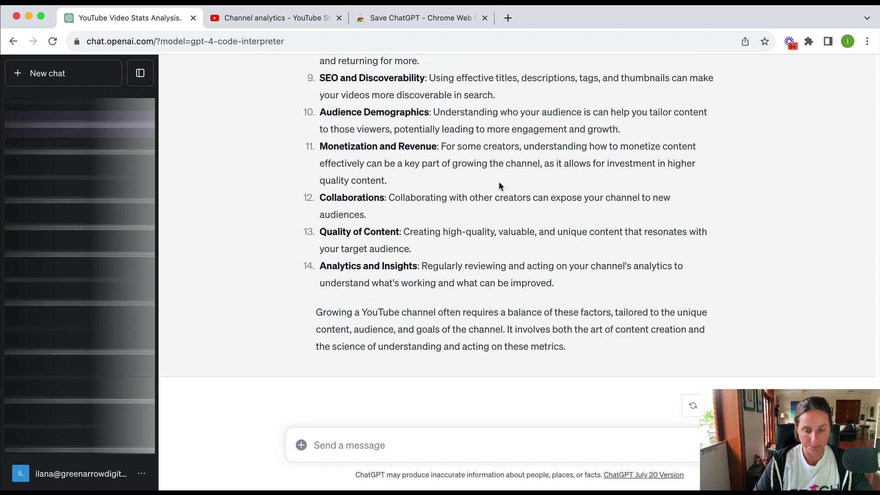
- Paste and send the question asking for the top 5 videos driving channel growth
text(Based on these metrics, which 5 videos have contributed the most to this channel growth)
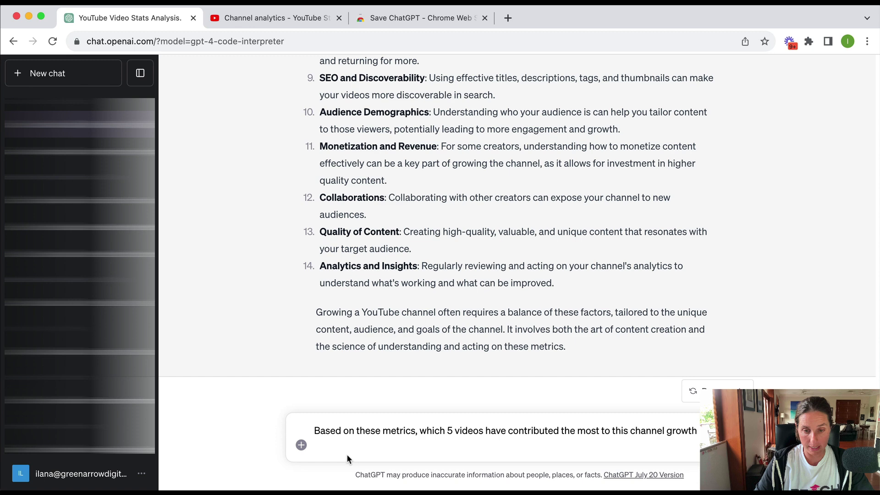
key(BackSpace)
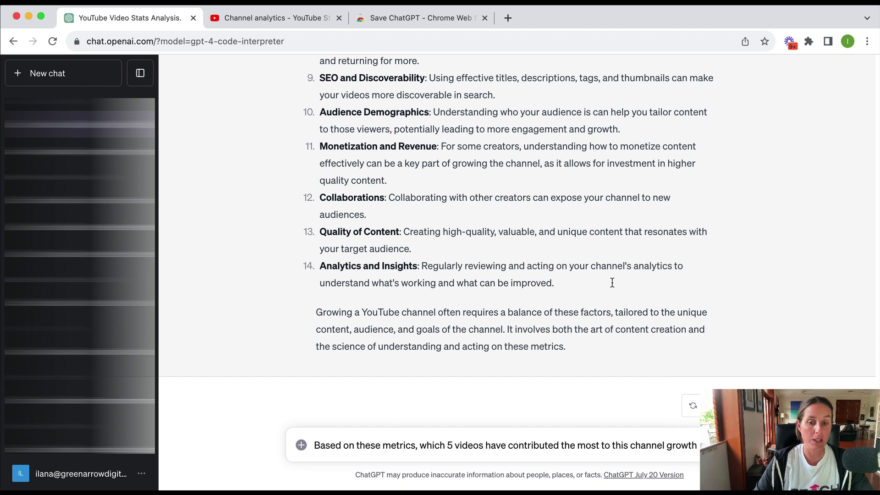
key(Return)
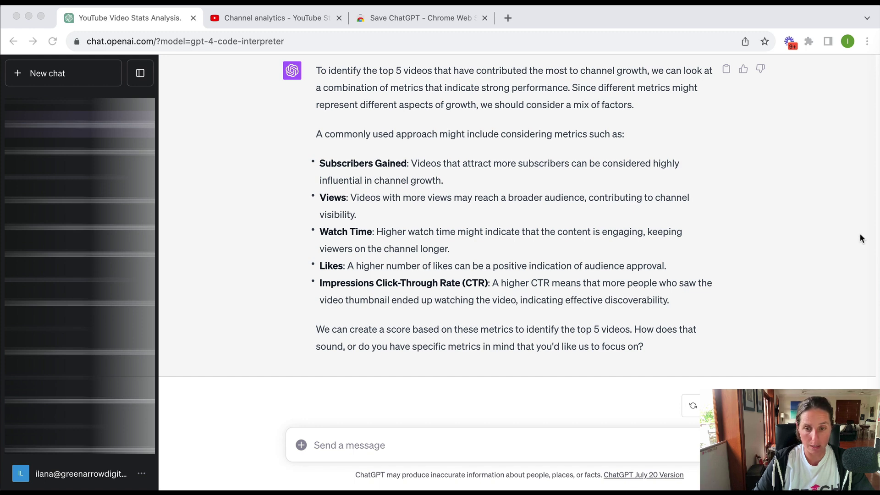
- Reply 'subscribers' as the ranking metric, then paste the least-contributing-videos question
click(424, 315)
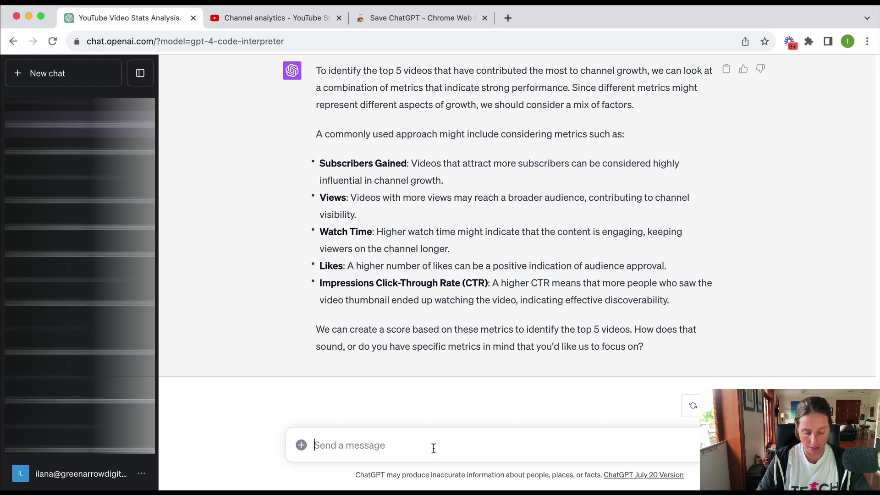
text(subscribers)
key(Return)
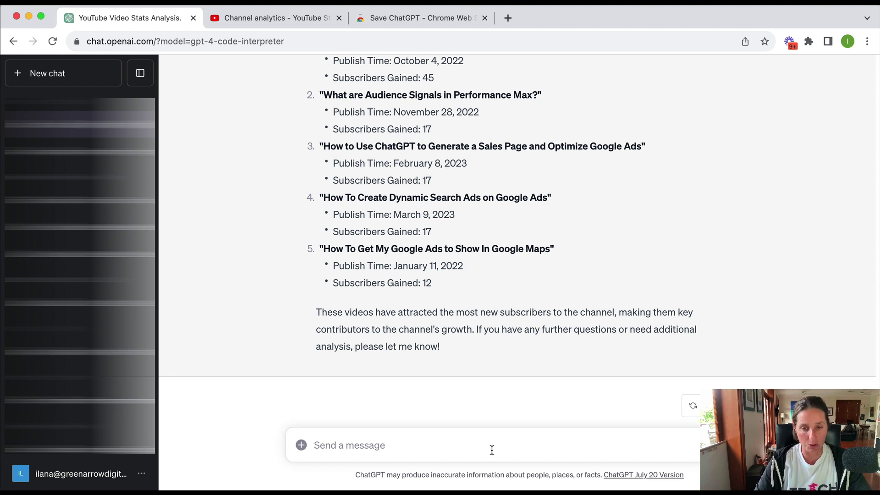
text(Based on these metrics, which 5 videos have contributed the least to this channel growth)
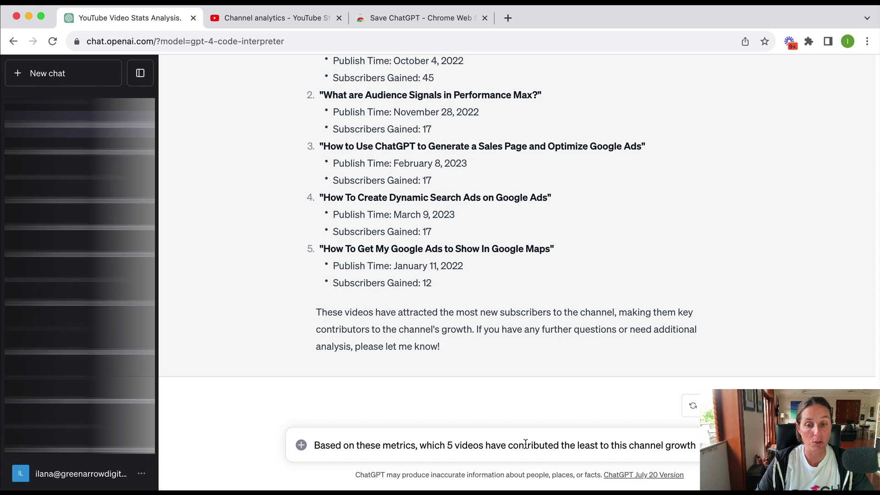
- Send the question asking which 5 videos contributed least to channel growth
key(Return)
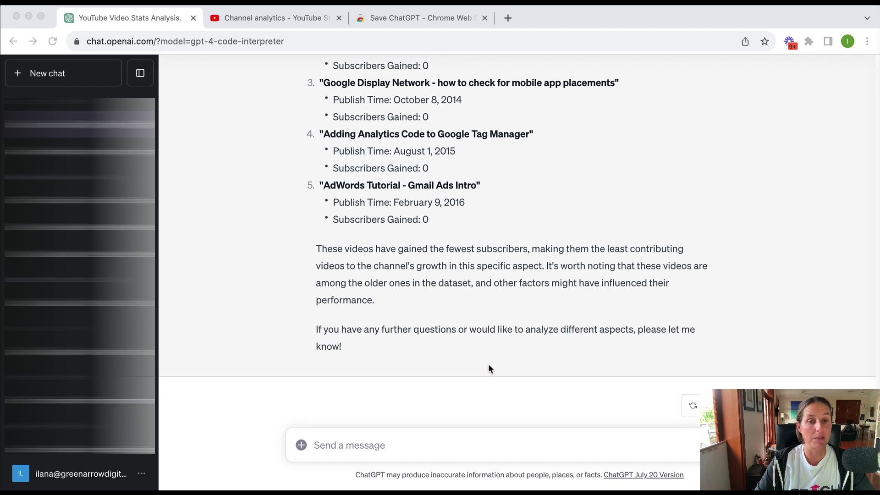
- Send the pasted request for dataset insights and read through the ten-item numbered reply
click(388, 444)
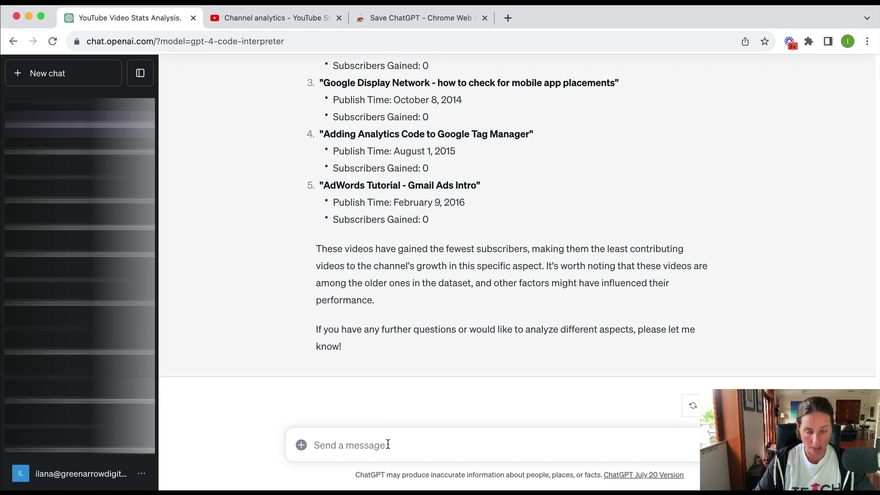
text(What insights do you see in this dataset? Give me a numbered list)
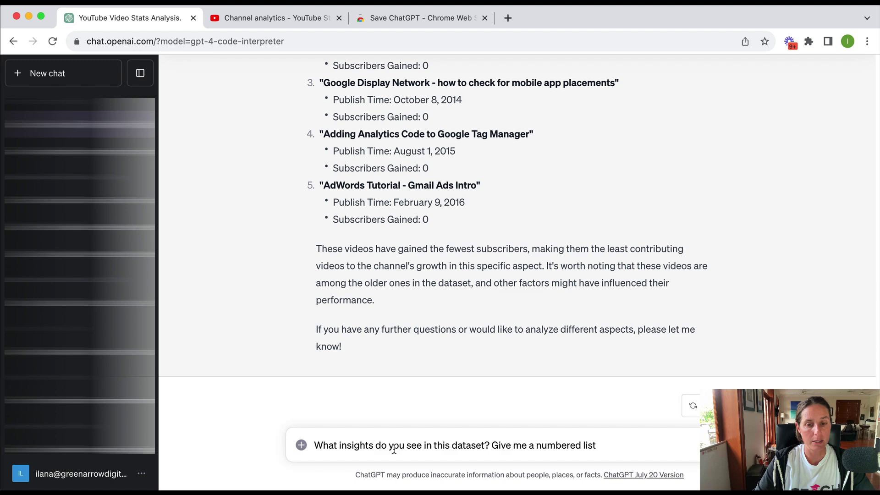
key(Return)
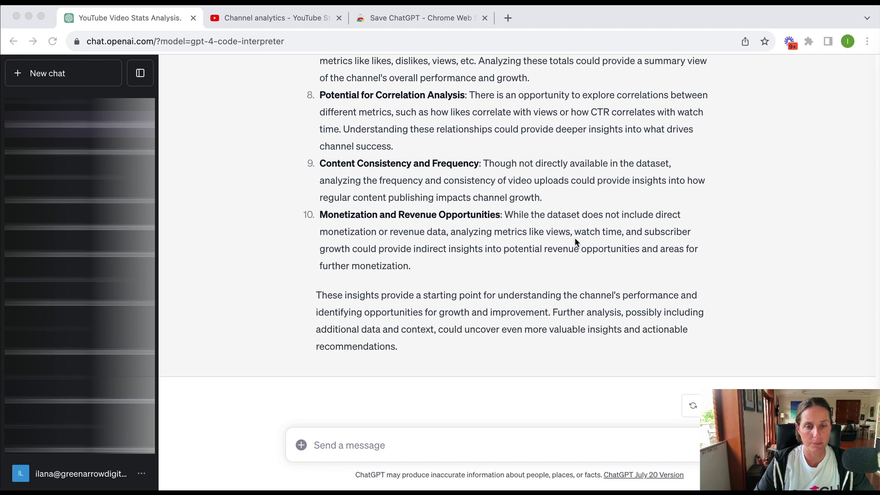
scroll(576, 242, up, 5)
scroll(575, 242, up, 6)
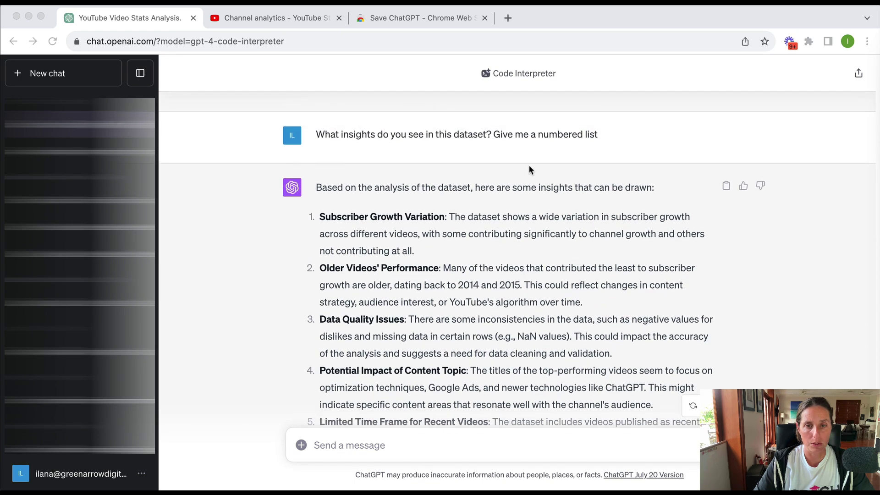
scroll(501, 247, down, 3)
scroll(444, 244, up, 5)
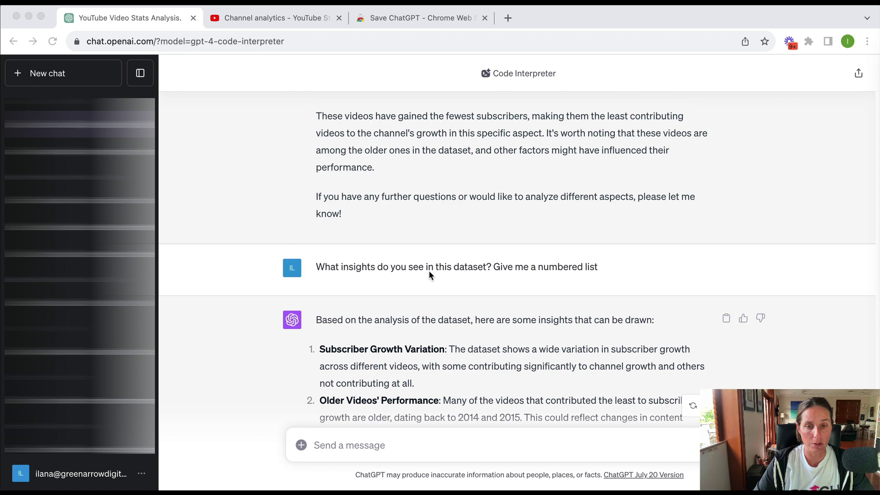
scroll(430, 274, down, 1)
scroll(429, 273, down, 10)
scroll(333, 160, up, 1)
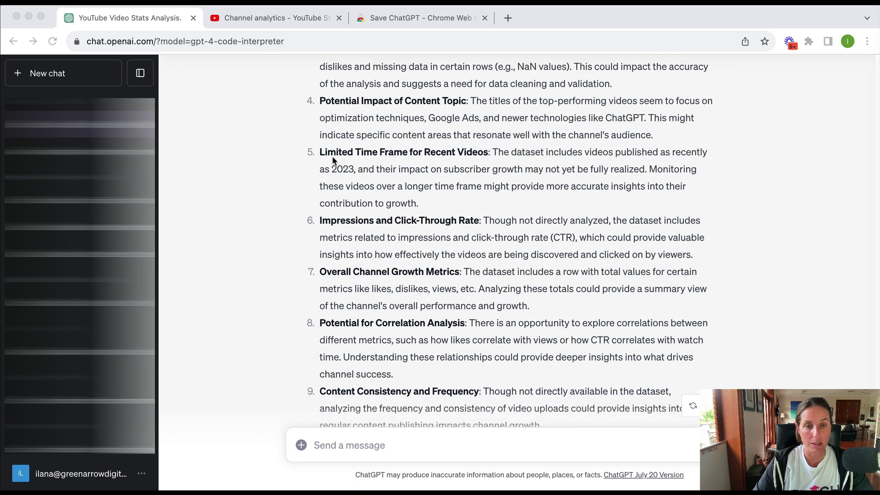
scroll(482, 255, down, 5)
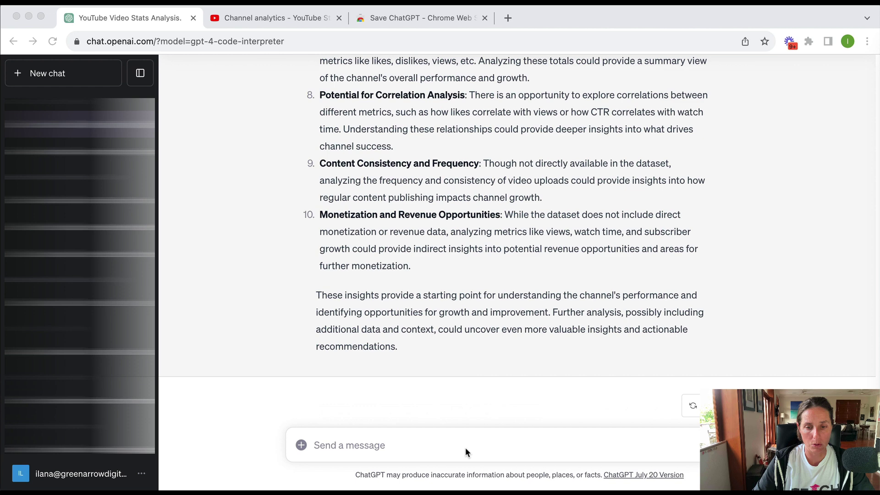
- Ask which videos have the highest engagement, then approve the composite engagement score with 'yes'
click(465, 447)
text(Which videos have the highest engagement?)
key(Return)
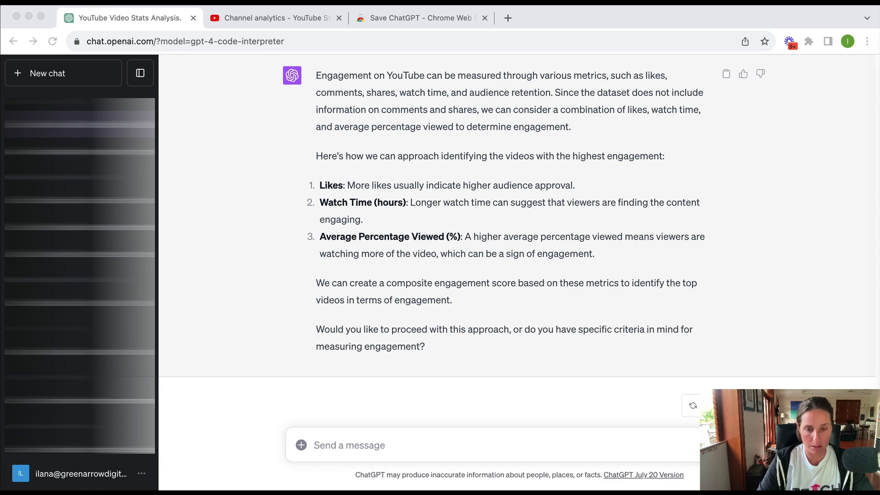
click(350, 446)
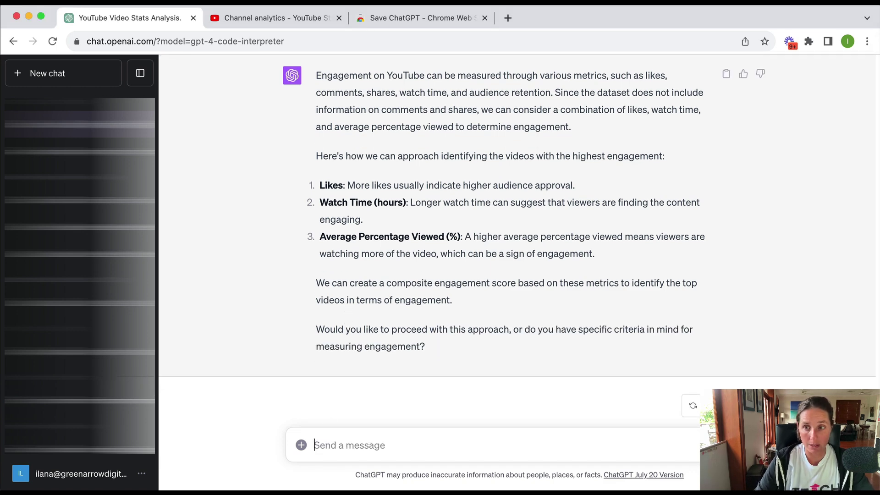
text(yes)
key(Return)
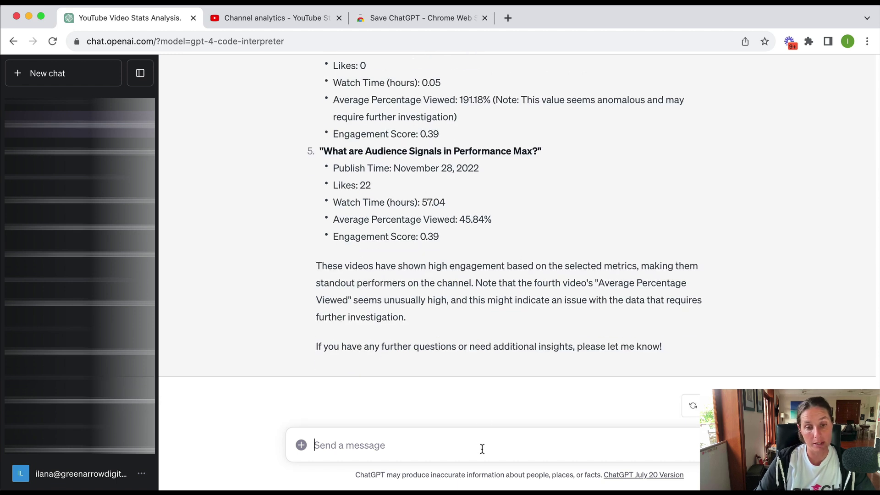
- Paste and send the request for five visuals of the data
text(Can you create 5 visuals to represent different data)
key(Return)
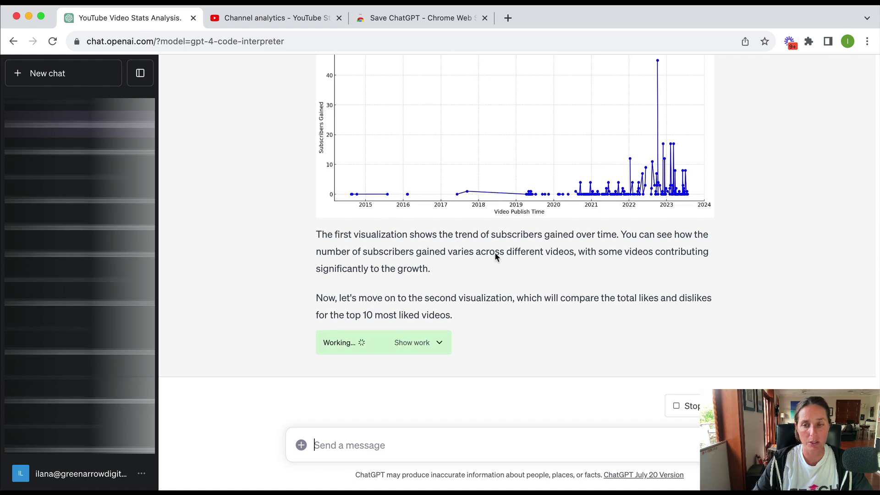
scroll(514, 226, up, 15)
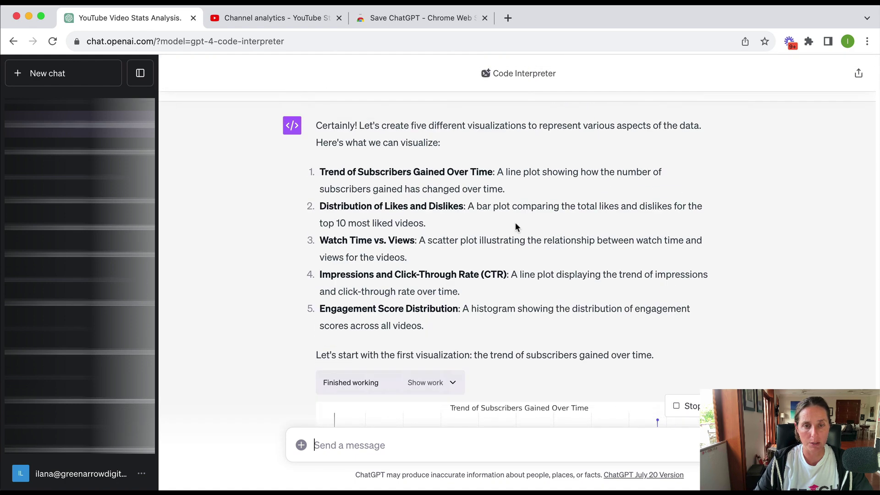
scroll(515, 221, up, 20)
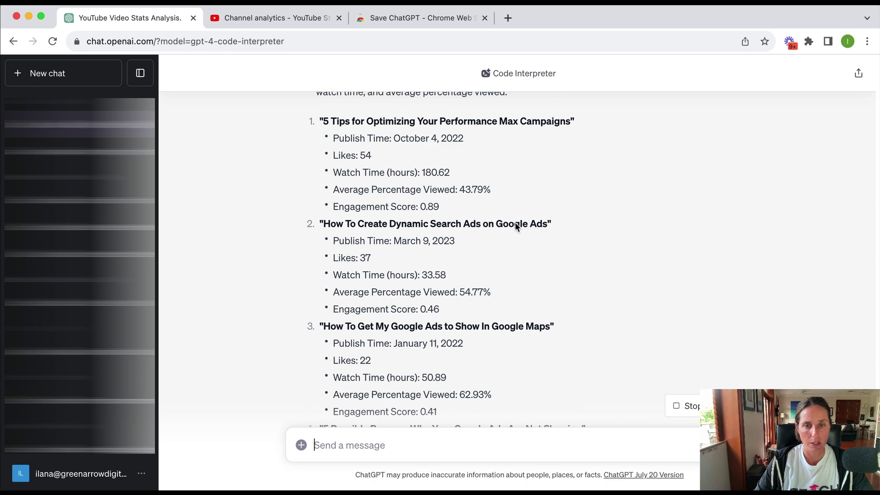
scroll(515, 222, up, 5)
scroll(515, 222, down, 8)
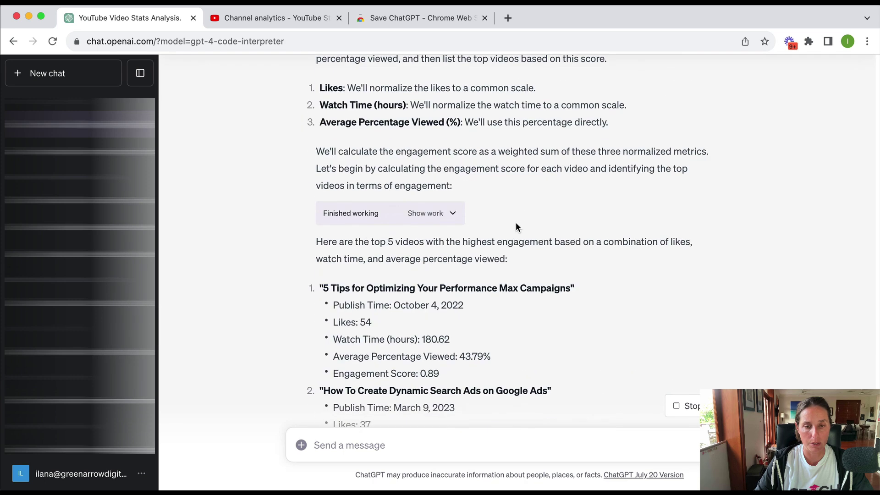
- Show and review the code behind the engagement scores, then hide it again
click(443, 214)
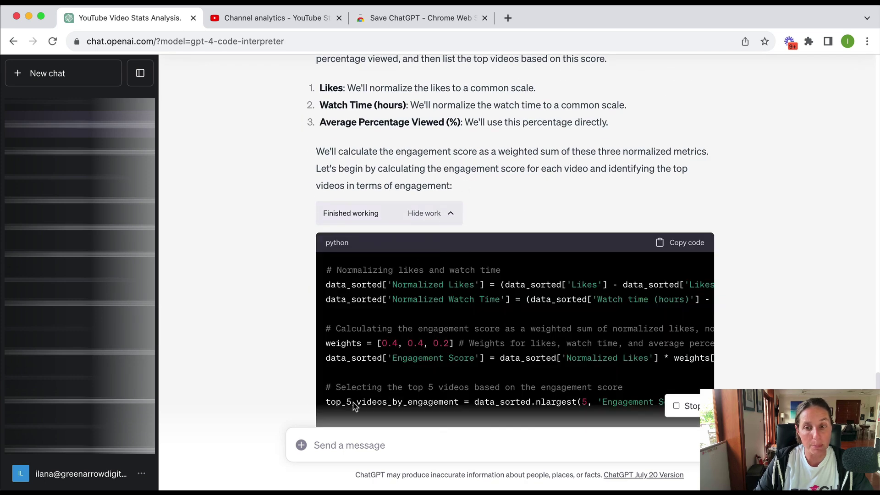
scroll(364, 345, down, 5)
scroll(386, 276, down, 3)
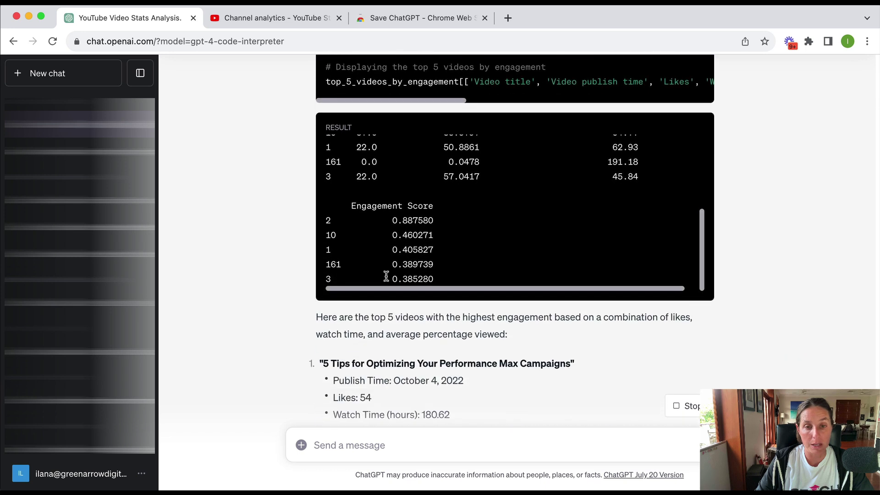
scroll(469, 350, up, 9)
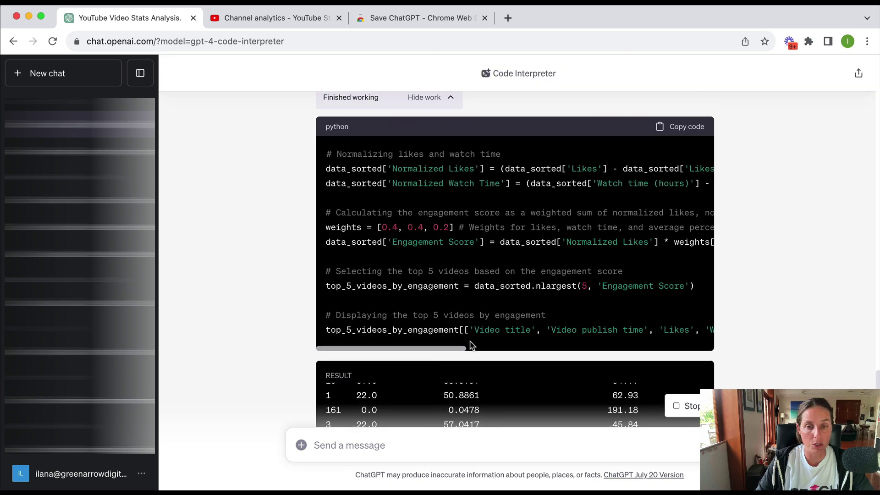
click(435, 204)
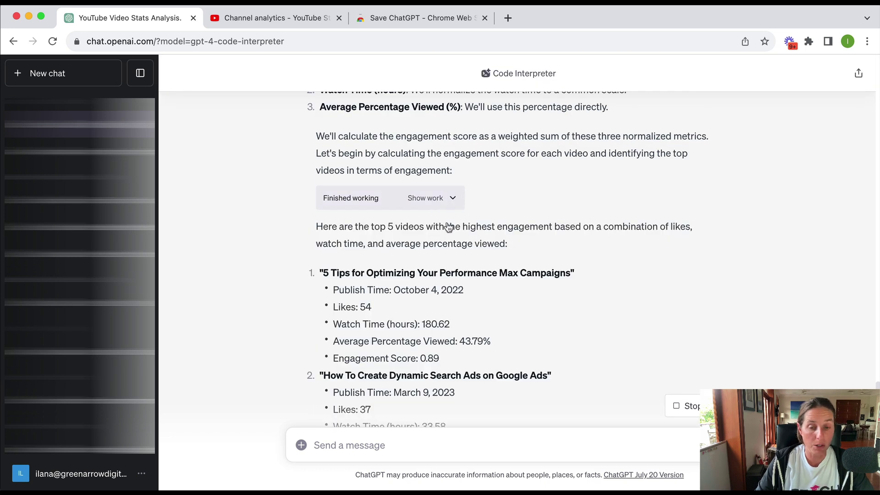
scroll(551, 297, down, 15)
- Scroll down to follow the remaining charts through to the engagement-score histogram
scroll(552, 299, down, 11)
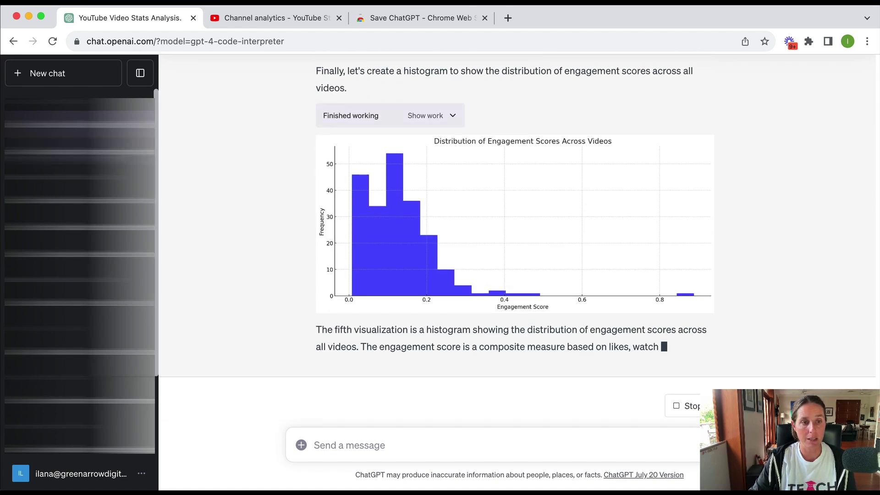
- Switch to the Ad Analysis - Retargeting chat and back to YouTube Video Stats Analysis, then dismiss the timeout warning
click(68, 110)
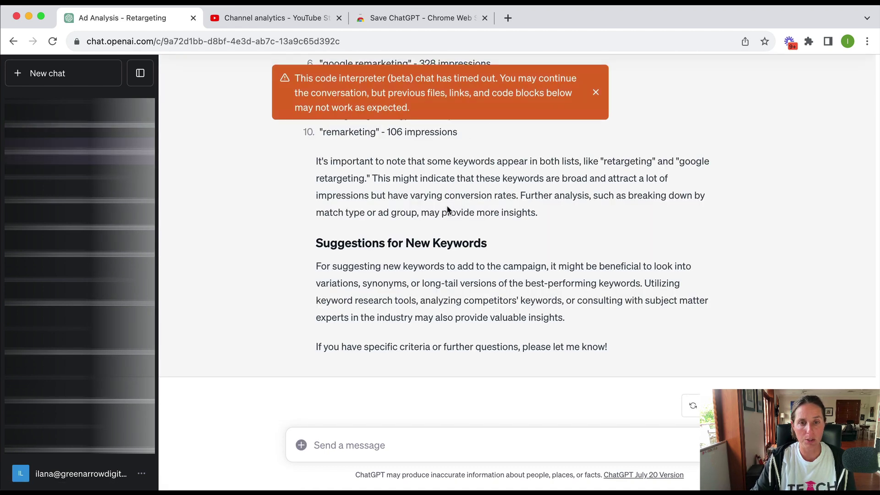
click(69, 106)
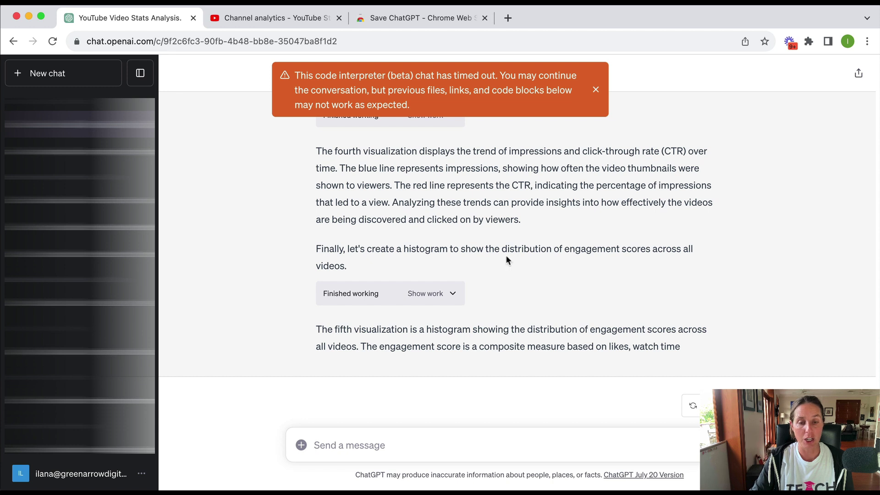
click(595, 90)
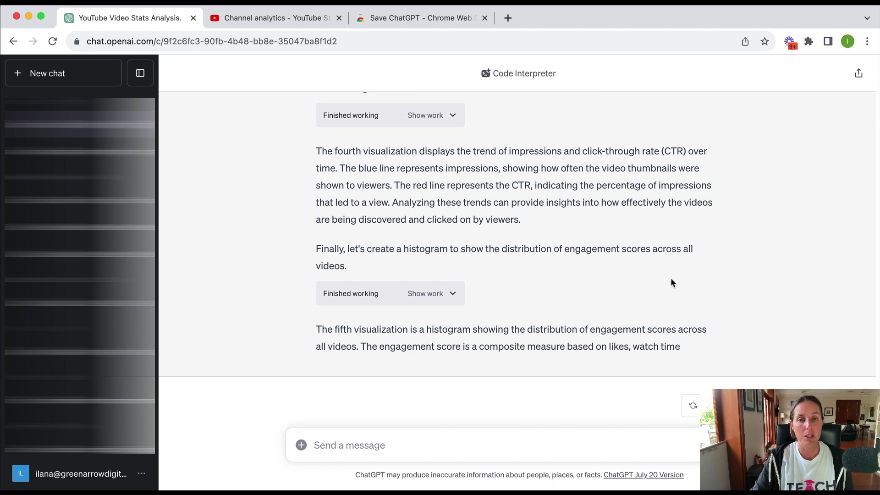